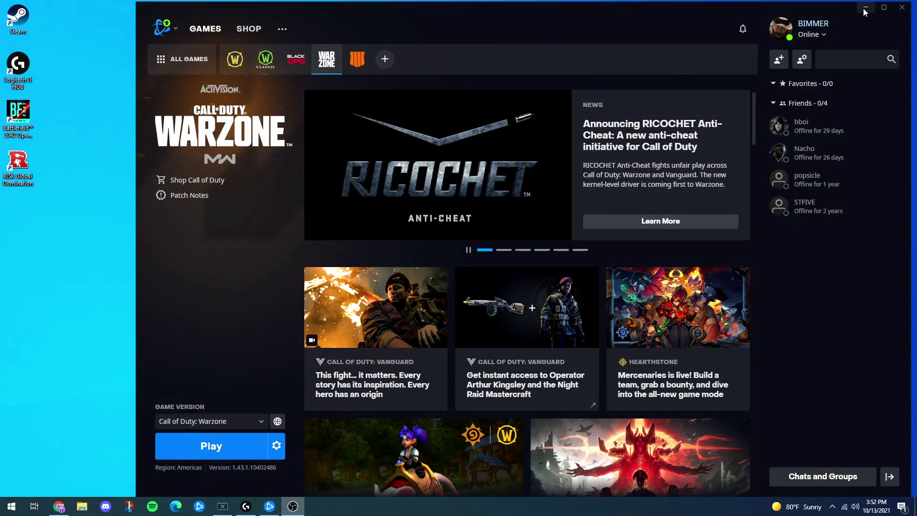
Step: Minimize the game launcher and open the Windows Check for updates settings
{"action": "left_click", "coordinate": [863, 8]}
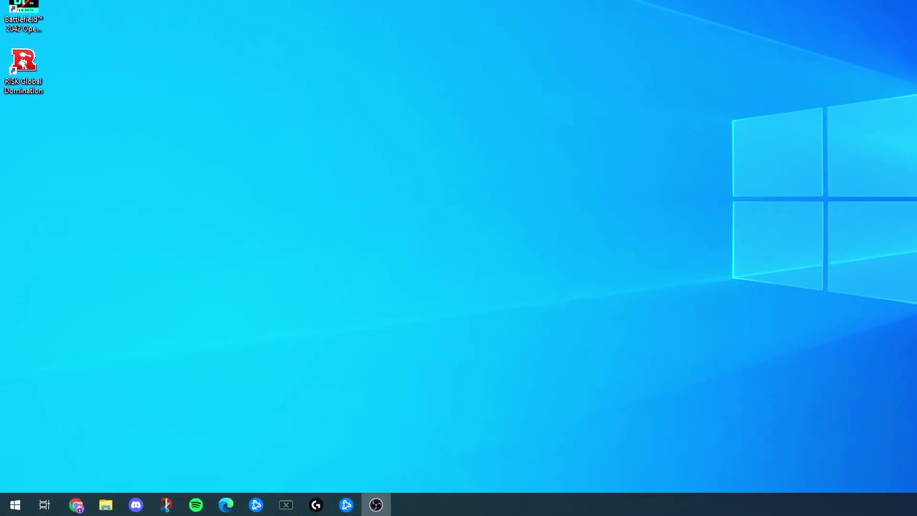
{"action": "left_click", "coordinate": [15, 507]}
{"action": "type", "text": "updat"}
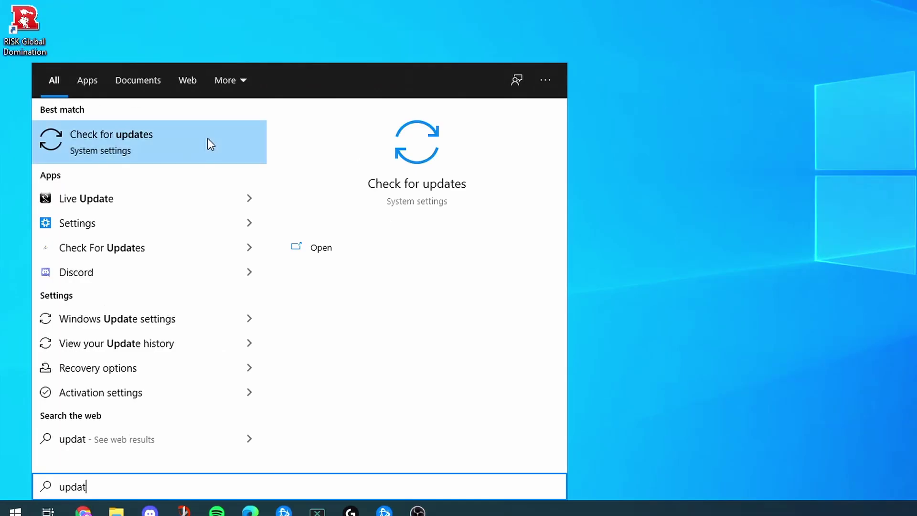
{"action": "left_click", "coordinate": [210, 142]}
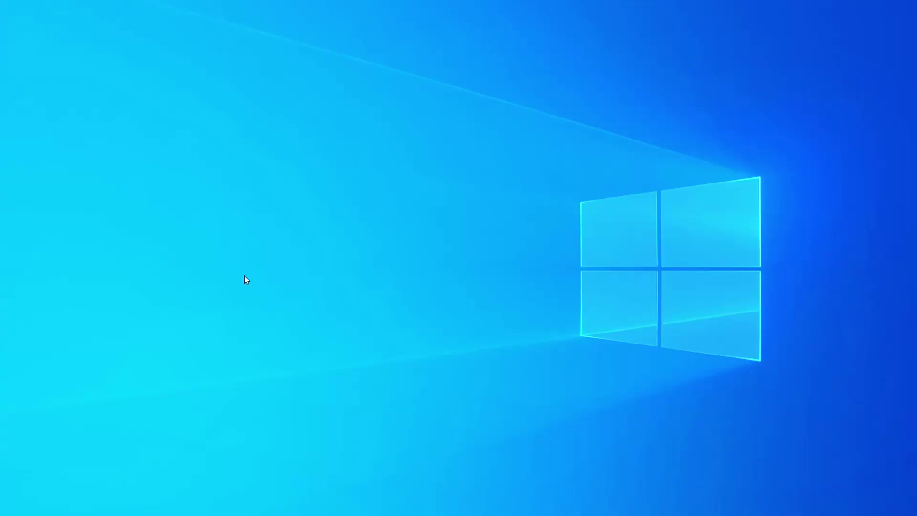
Step: Open AMD Radeon Software from the desktop and check for driver updates
{"action": "right_click", "coordinate": [473, 241]}
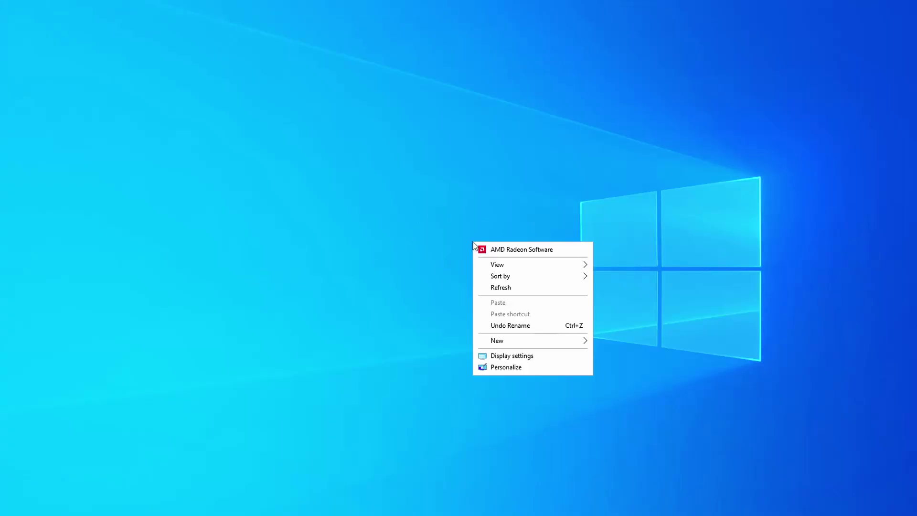
{"action": "left_click", "coordinate": [508, 254]}
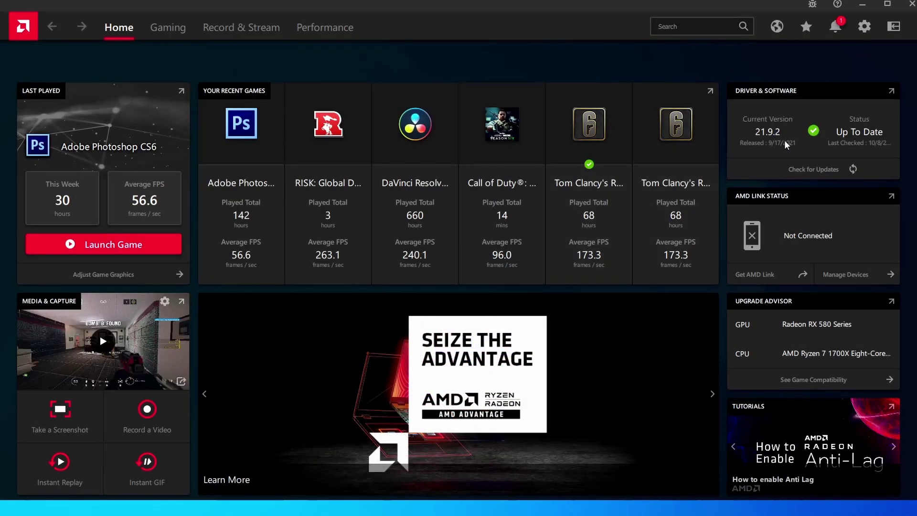
{"action": "left_click", "coordinate": [825, 167]}
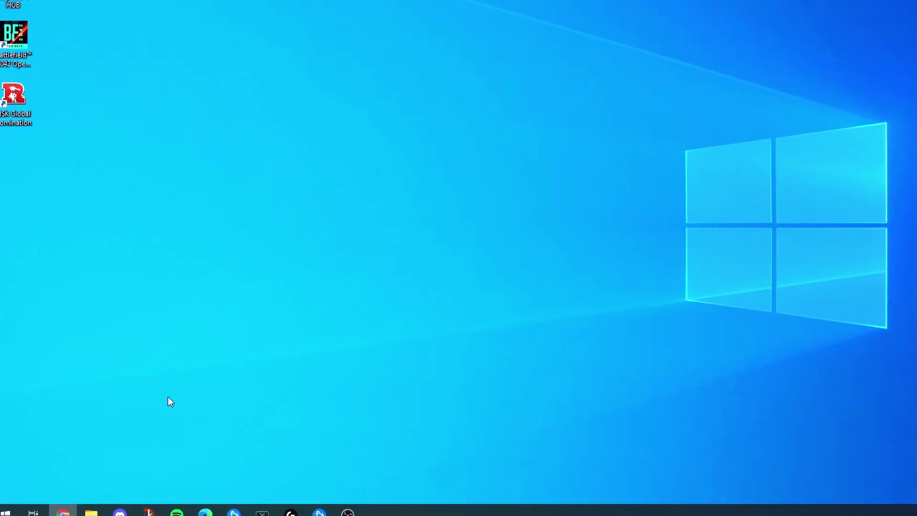
Step: Open the Windows Game Mode settings and go to the related Graphics settings
{"action": "key", "text": "super"}
{"action": "type", "text": "gam"}
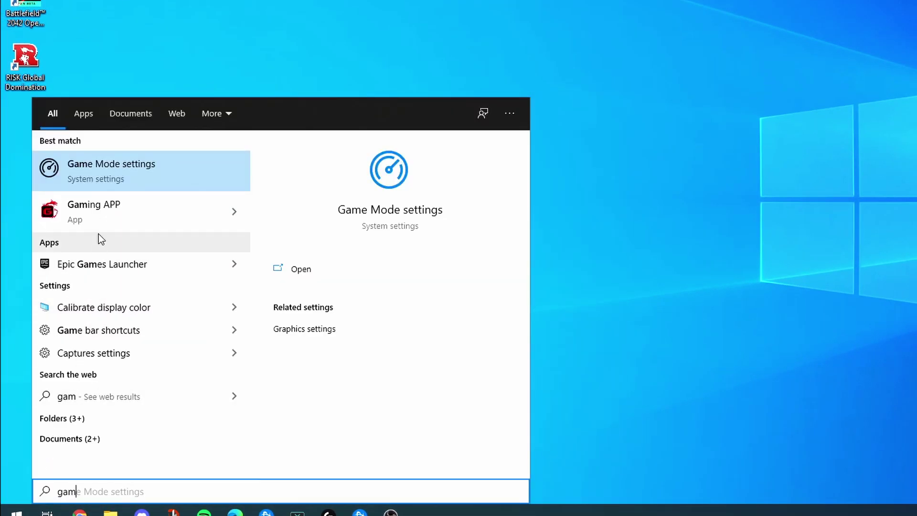
{"action": "key", "text": "Return"}
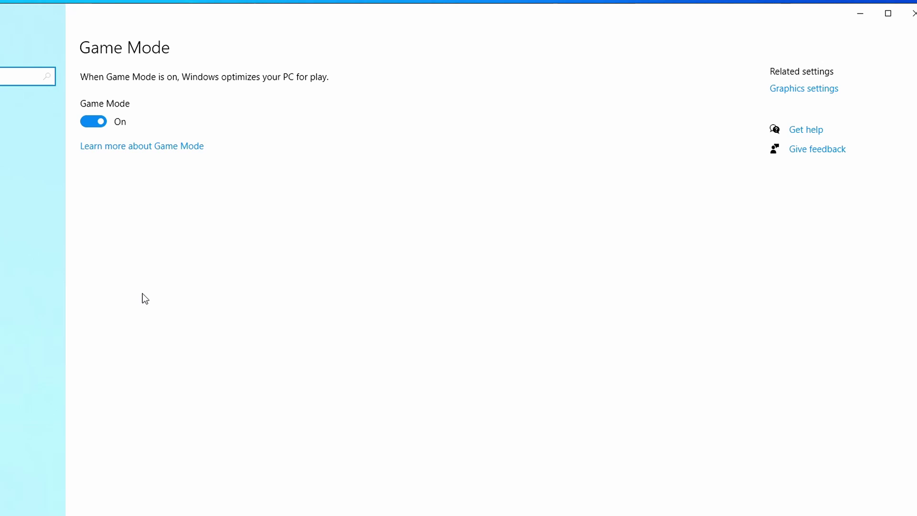
{"action": "left_click", "coordinate": [833, 90]}
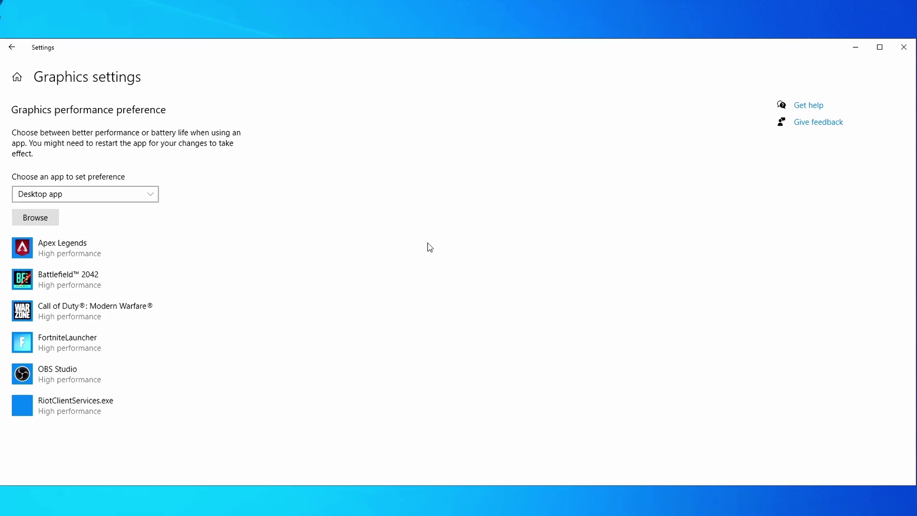
Step: Choose ModernWarfare from the Call of Duty Modern Warfare folder as the desktop app and save its graphics preference as High performance
{"action": "left_click", "coordinate": [43, 220]}
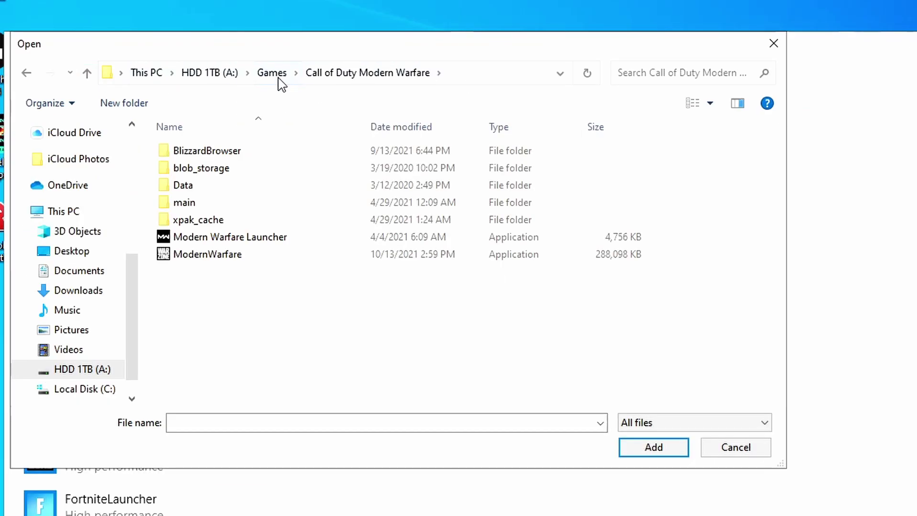
{"action": "double_click", "coordinate": [293, 260]}
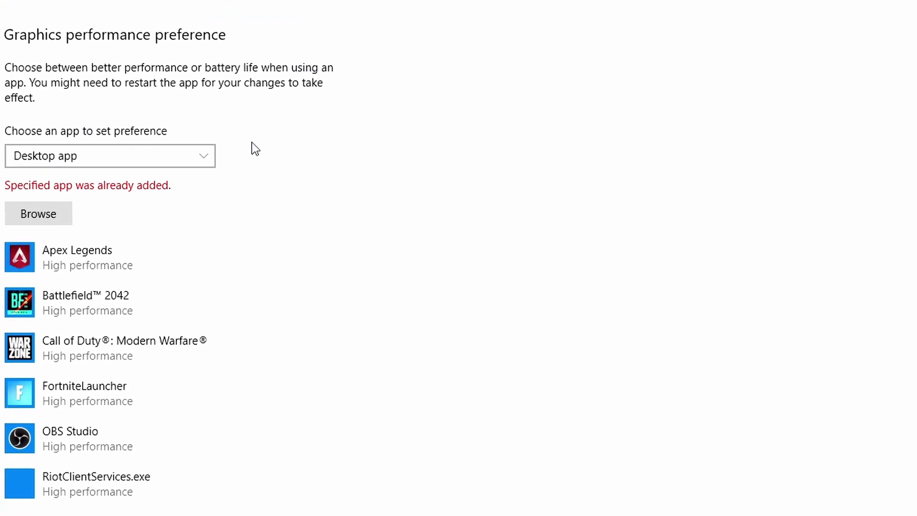
{"action": "left_click", "coordinate": [148, 352]}
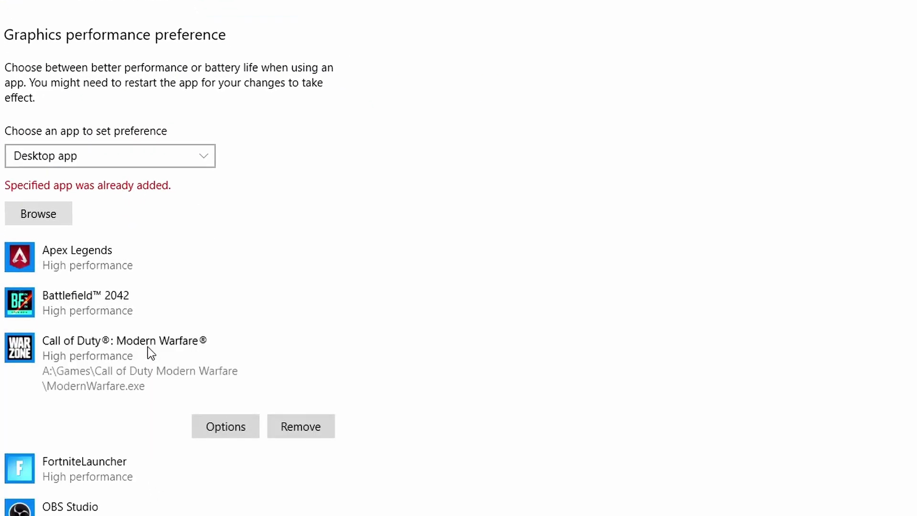
{"action": "left_click", "coordinate": [232, 425]}
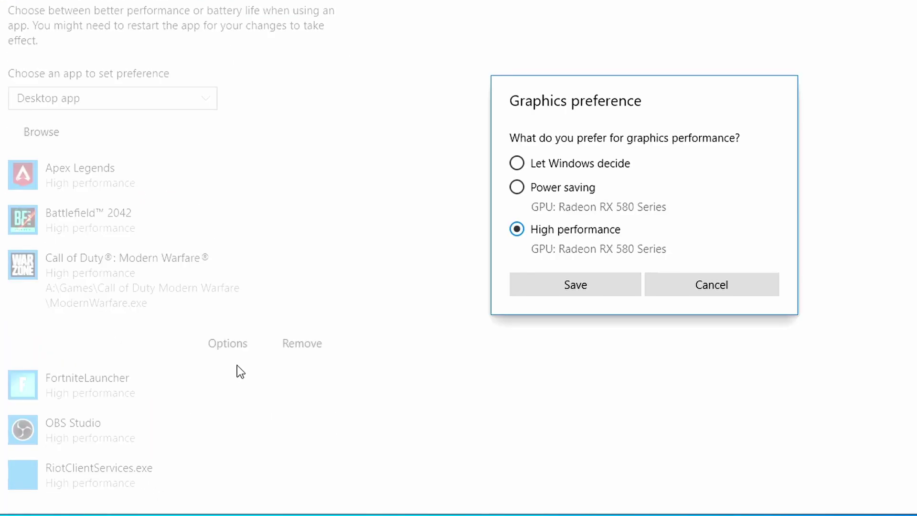
{"action": "left_click", "coordinate": [565, 282]}
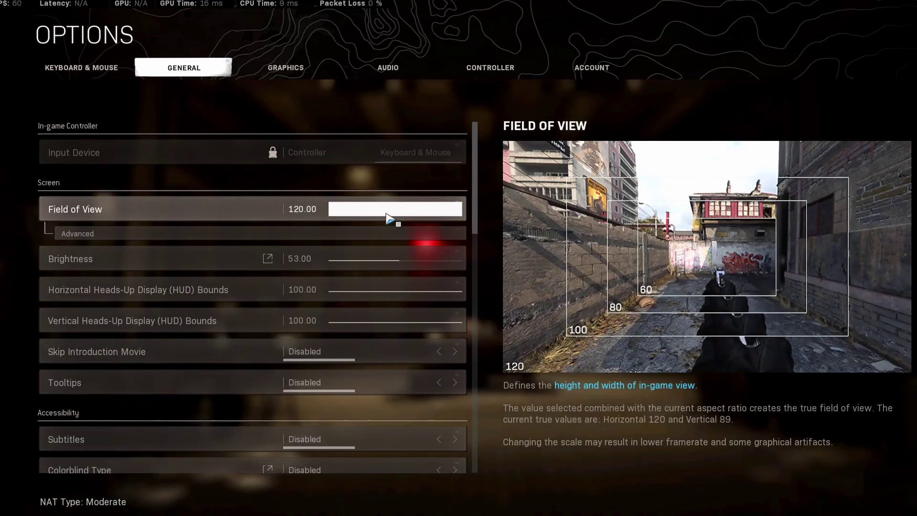
Step: Set the game's Field of View to 120 and check the advanced ADS Field of View option
{"action": "left_click_drag", "start_coordinate": [388, 218], "coordinate": [455, 212]}
{"action": "left_click", "coordinate": [452, 211]}
{"action": "left_click_drag", "start_coordinate": [453, 211], "coordinate": [485, 211]}
{"action": "left_click", "coordinate": [395, 234]}
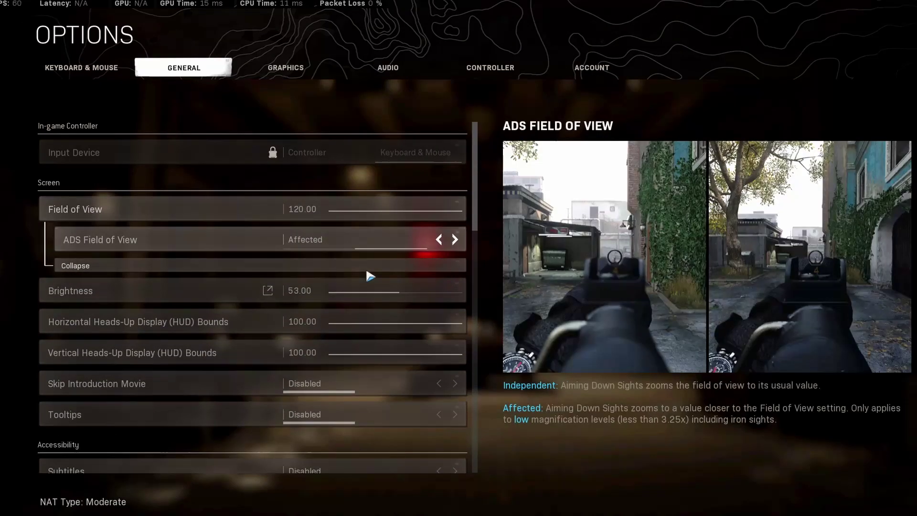
{"action": "left_click", "coordinate": [367, 268]}
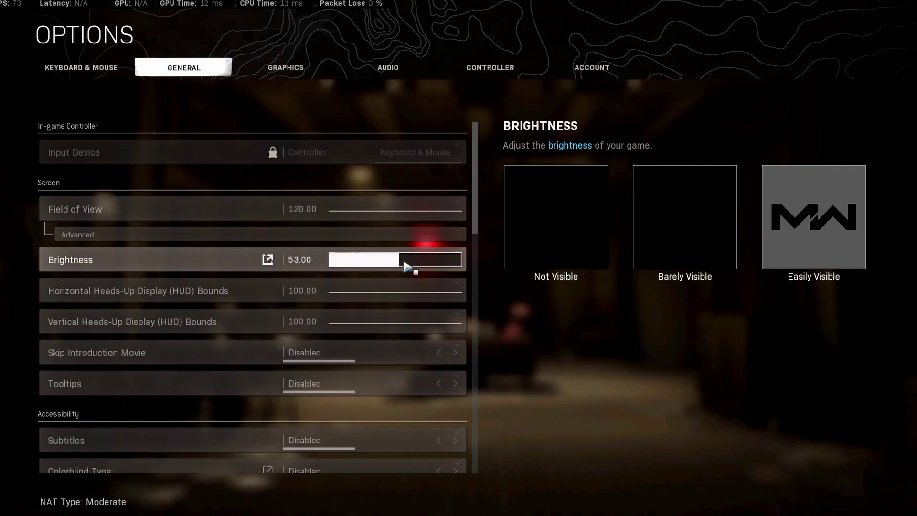
Step: Set the game's Brightness to 60.62
{"action": "left_click", "coordinate": [404, 262]}
{"action": "mouse_move", "coordinate": [405, 263]}
{"action": "left_mouse_down"}
{"action": "mouse_move", "coordinate": [436, 266]}
{"action": "mouse_move", "coordinate": [325, 265]}
{"action": "mouse_move", "coordinate": [410, 265]}
{"action": "left_mouse_up"}
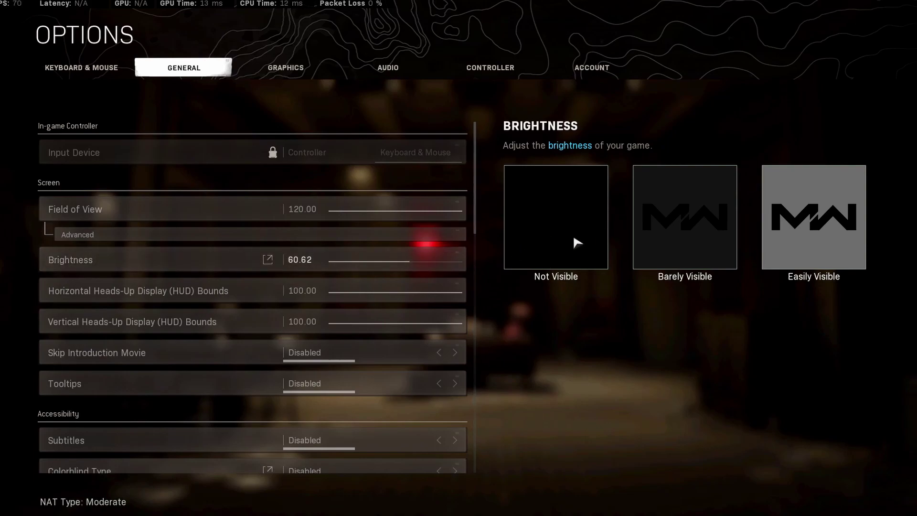
Step: Review the remaining general options, then set Streaming Quality to Low in the graphics options
{"action": "scroll", "coordinate": [260, 330], "scroll_direction": "down", "scroll_amount": 5}
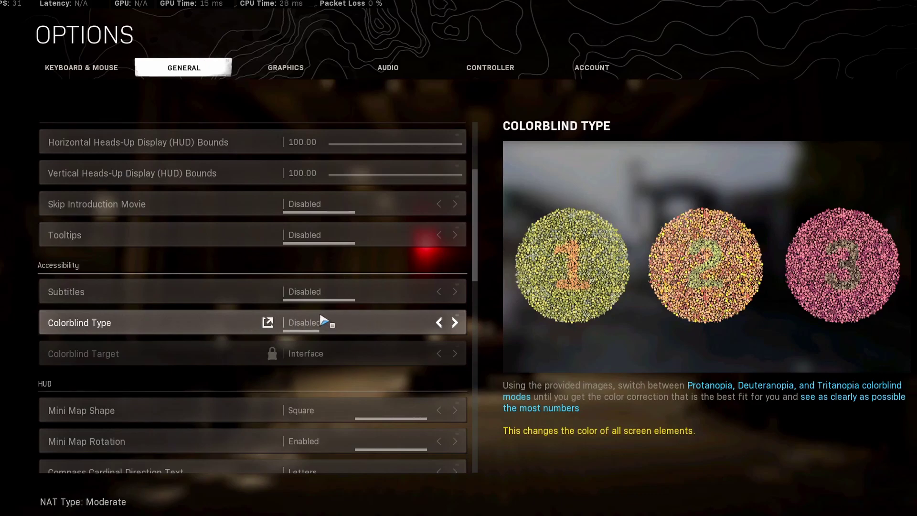
{"action": "scroll", "coordinate": [352, 327], "scroll_direction": "down", "scroll_amount": 2}
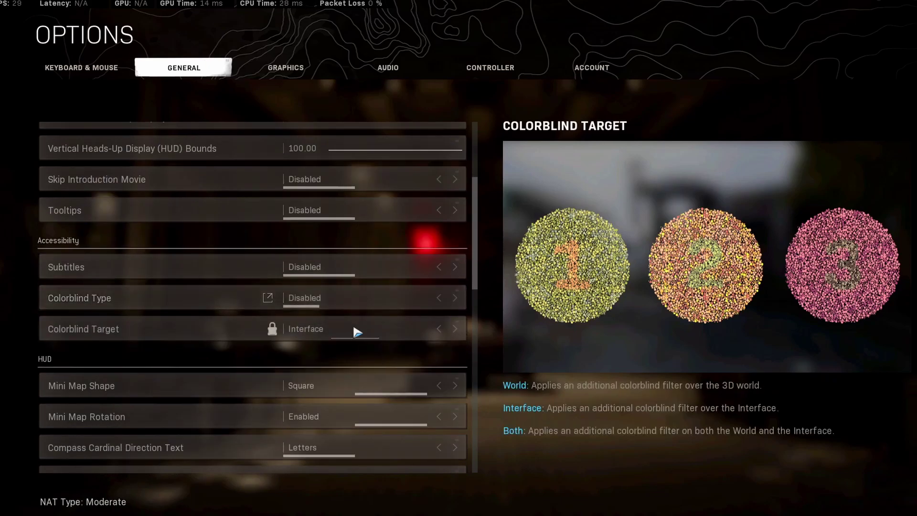
{"action": "scroll", "coordinate": [360, 381], "scroll_direction": "down", "scroll_amount": 2}
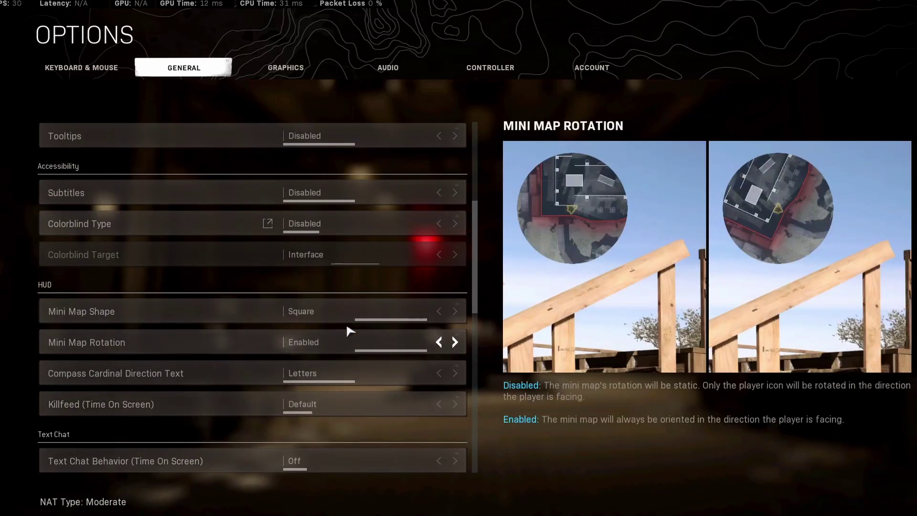
{"action": "scroll", "coordinate": [352, 404], "scroll_direction": "down", "scroll_amount": 12}
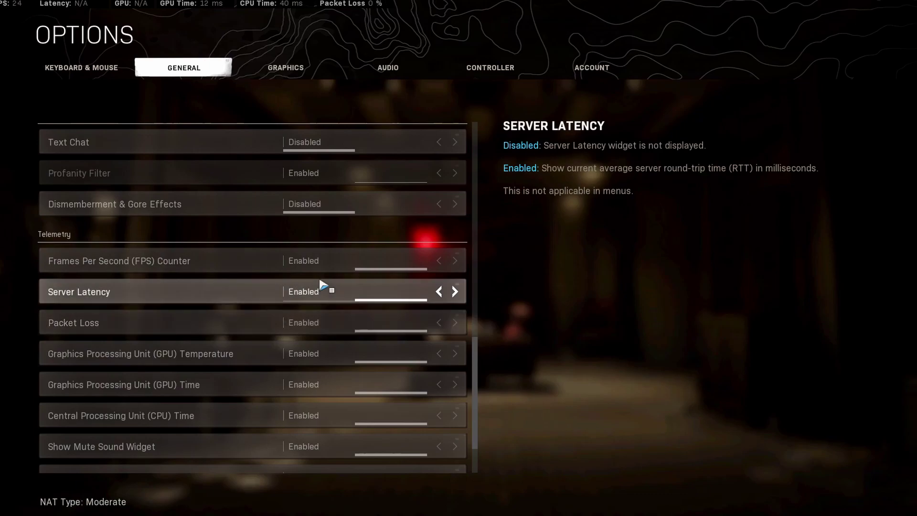
{"action": "left_click", "coordinate": [286, 68]}
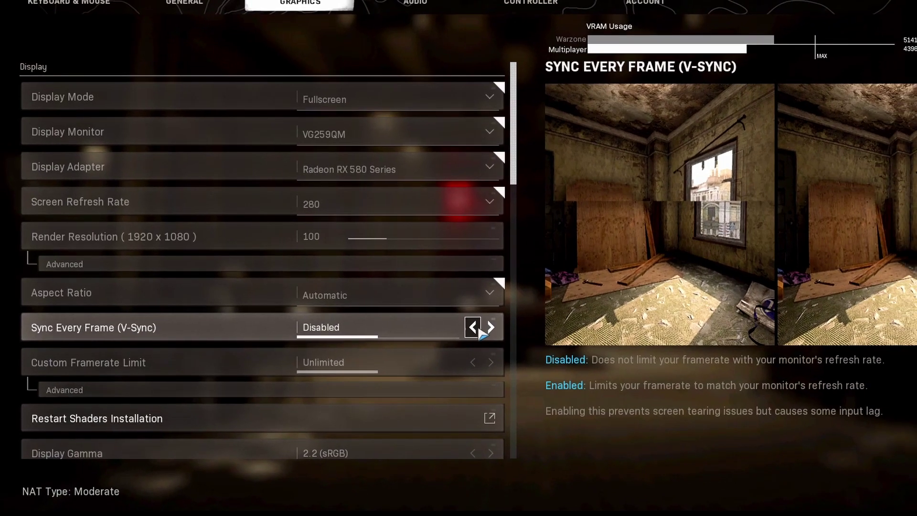
{"action": "scroll", "coordinate": [254, 256], "scroll_direction": "down", "scroll_amount": 3}
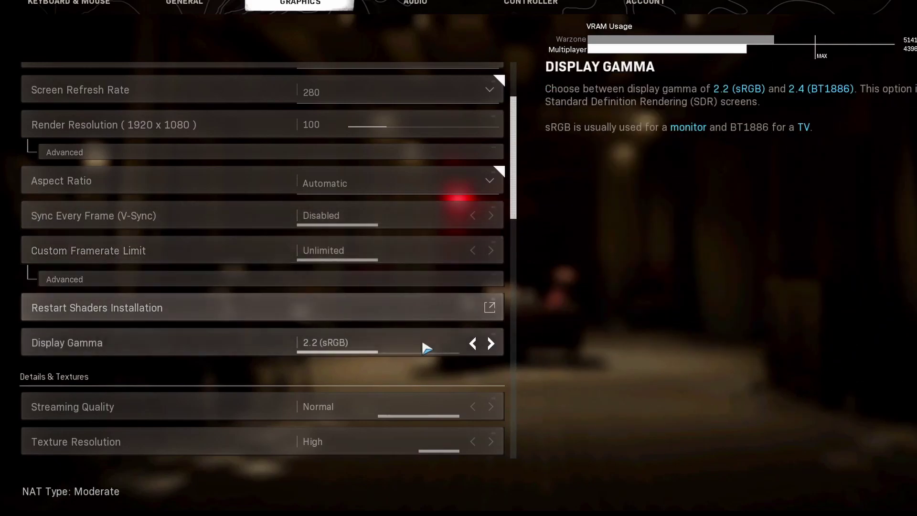
{"action": "scroll", "coordinate": [423, 346], "scroll_direction": "down", "scroll_amount": 5}
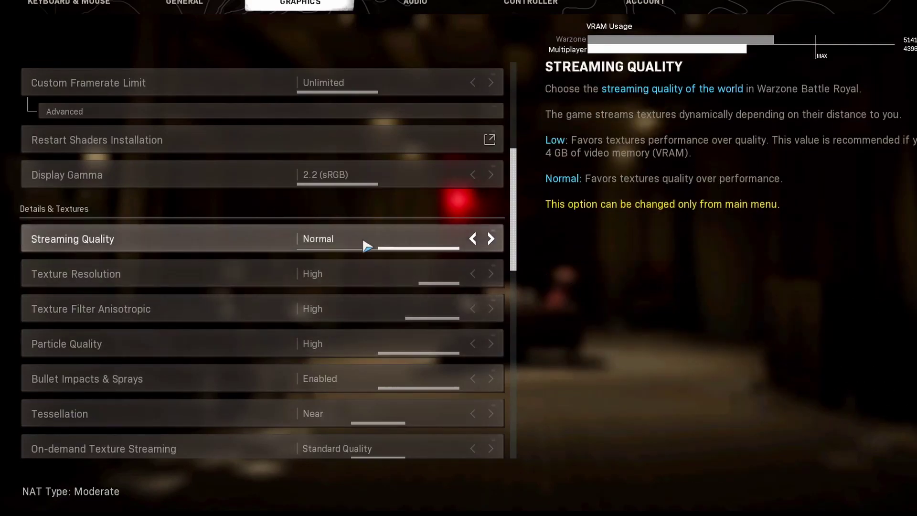
{"action": "left_click", "coordinate": [491, 239]}
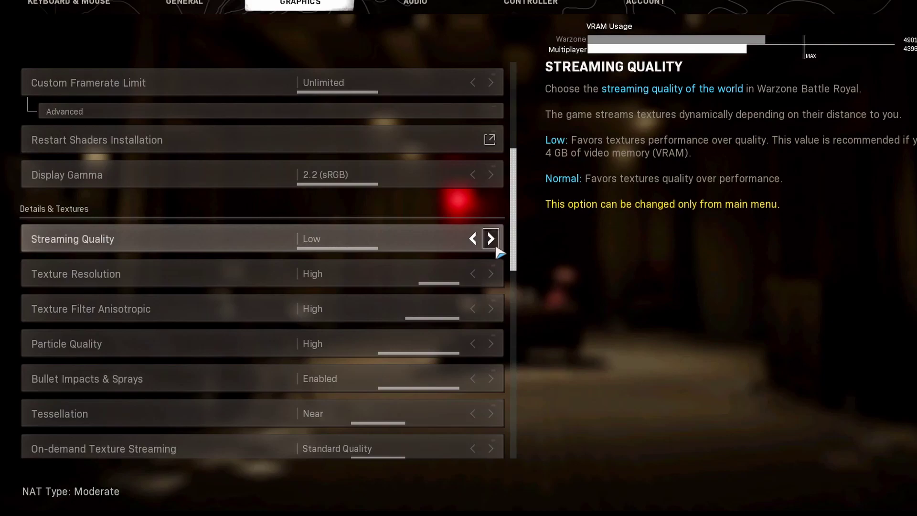
Step: Try the different Texture Resolution levels to compare VRAM usage and leave it at Normal
{"action": "left_click", "coordinate": [497, 270]}
{"action": "left_click", "coordinate": [498, 273]}
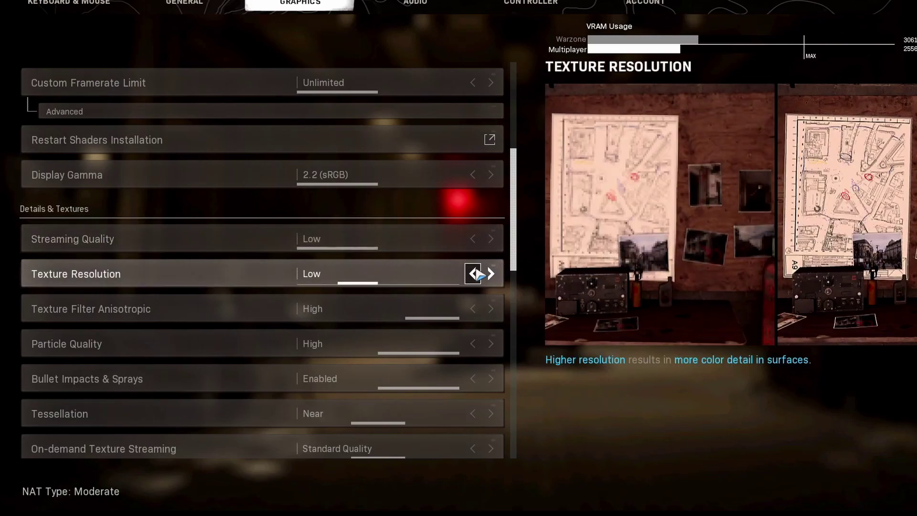
{"action": "left_click", "coordinate": [473, 273]}
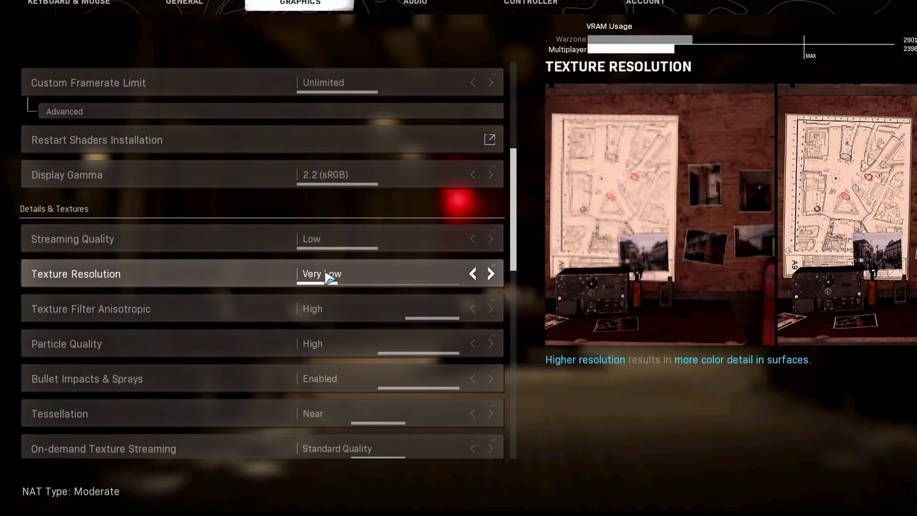
{"action": "left_click", "coordinate": [491, 275]}
{"action": "left_click", "coordinate": [492, 277]}
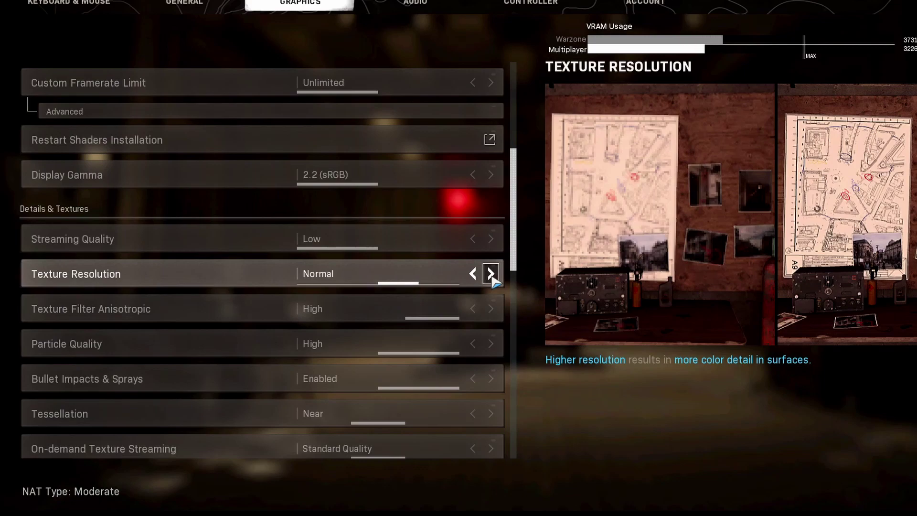
{"action": "left_click", "coordinate": [492, 277]}
{"action": "left_click", "coordinate": [492, 277]}
{"action": "left_click", "coordinate": [492, 277]}
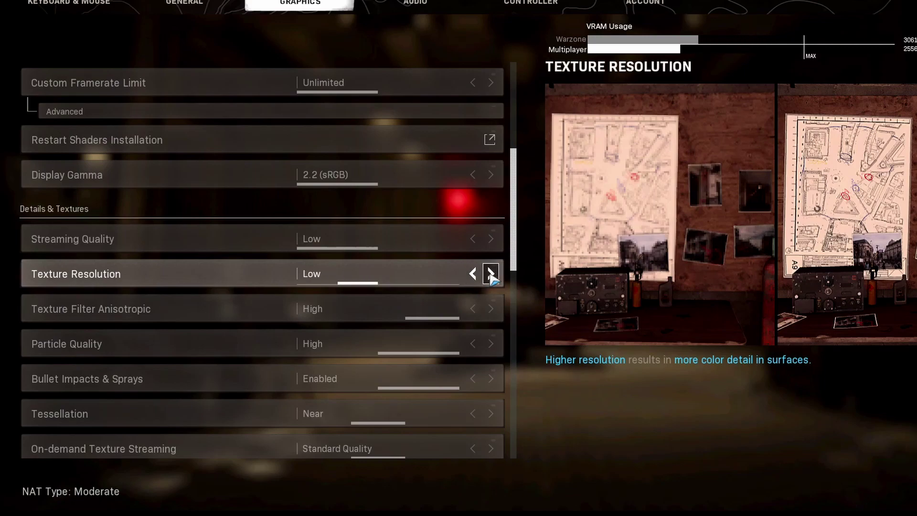
{"action": "left_click", "coordinate": [492, 277]}
{"action": "left_click", "coordinate": [492, 277]}
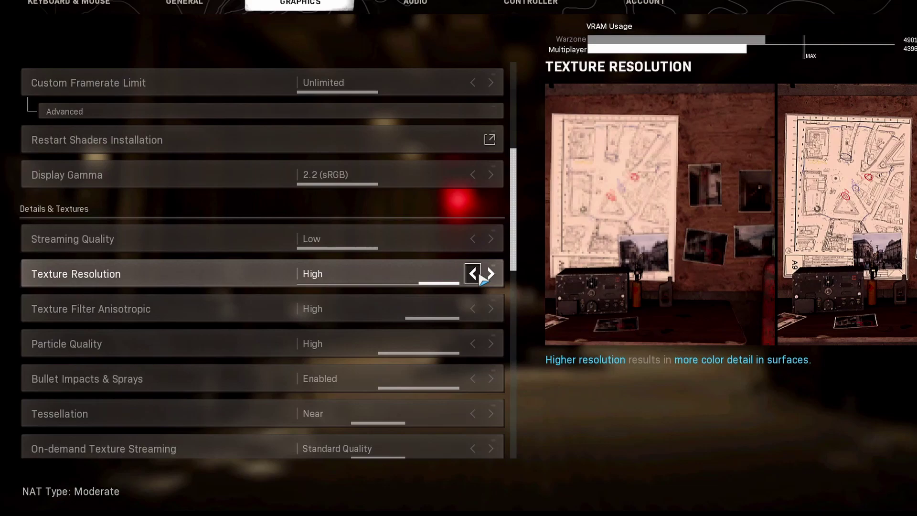
{"action": "left_click", "coordinate": [483, 279]}
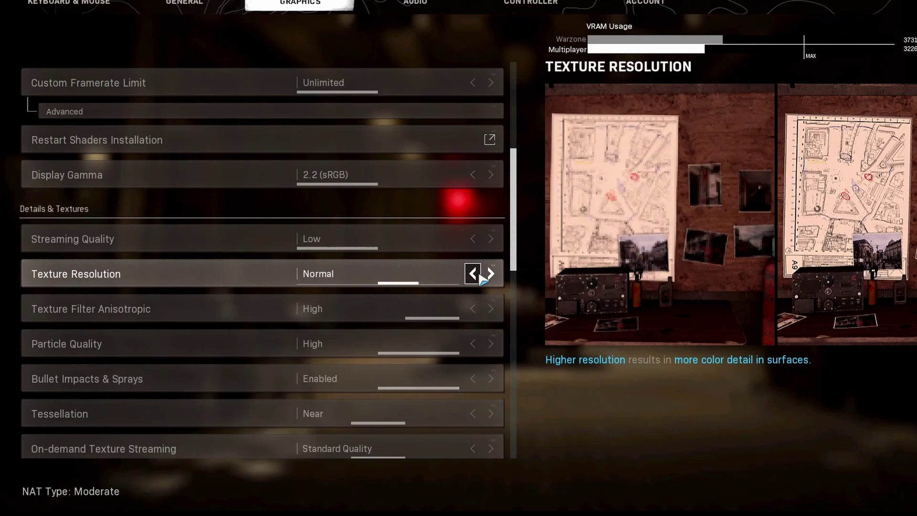
{"action": "left_click", "coordinate": [483, 280]}
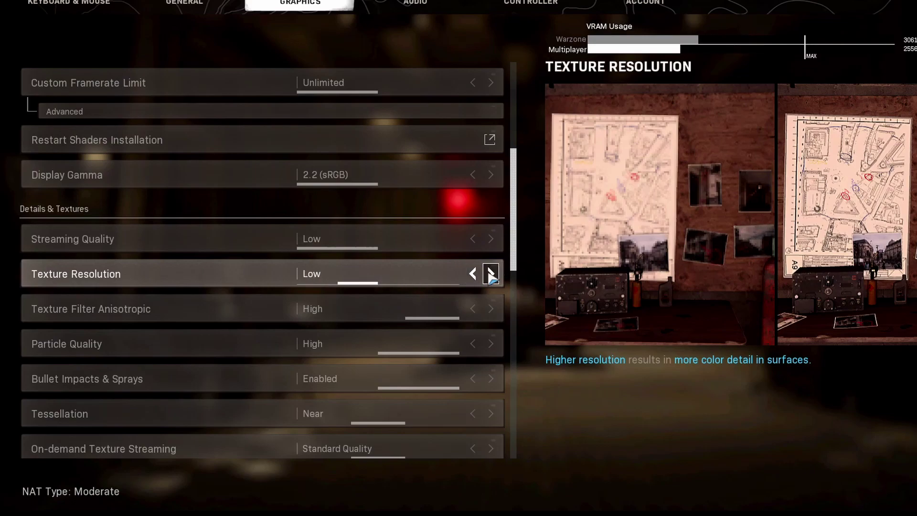
{"action": "left_click", "coordinate": [480, 274]}
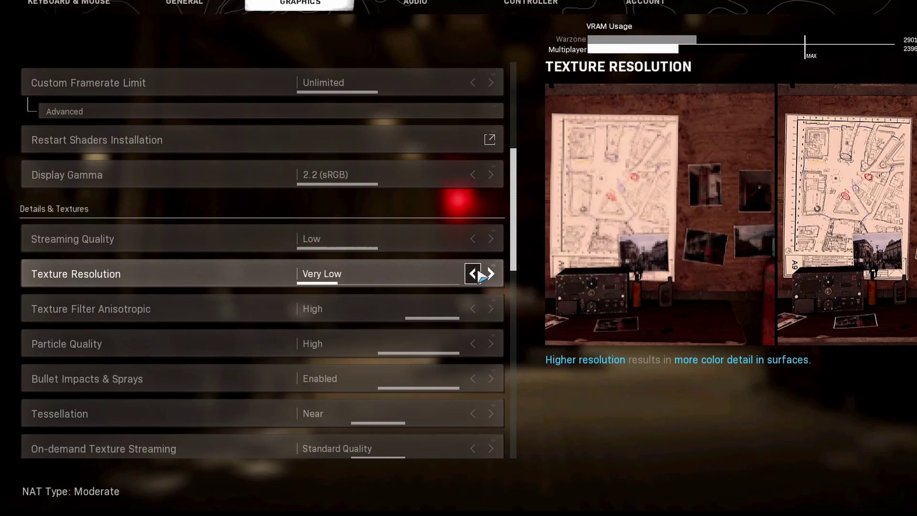
{"action": "left_click", "coordinate": [491, 273]}
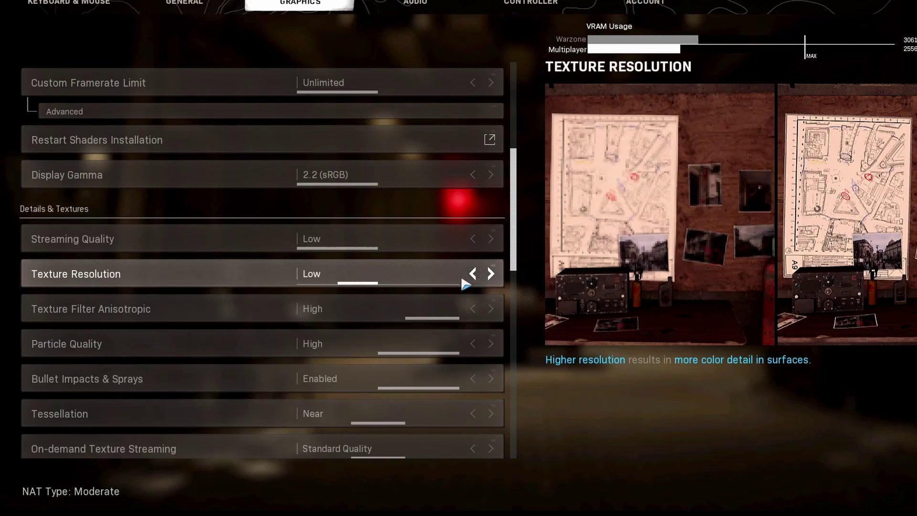
{"action": "left_click", "coordinate": [491, 274]}
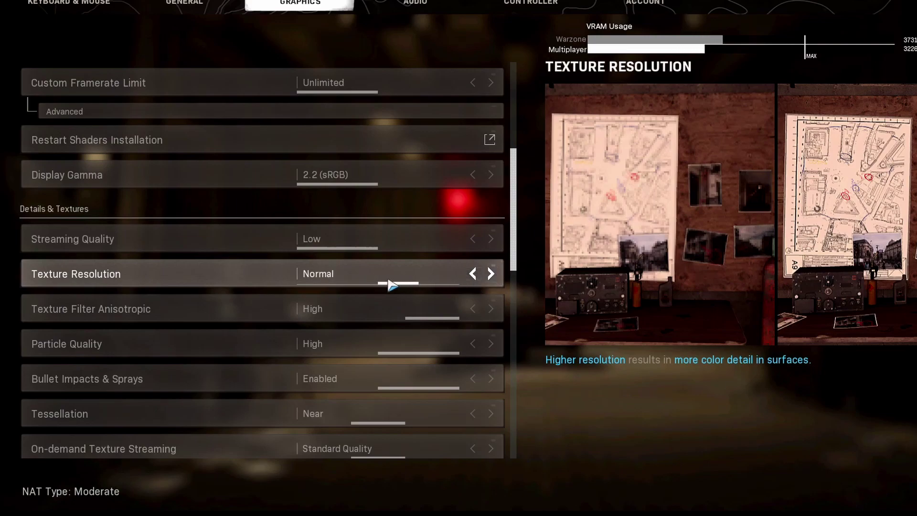
Step: Compare the VRAM usage of the Texture Resolution levels and set Texture Resolution to Low
{"action": "left_click", "coordinate": [491, 273]}
{"action": "left_click", "coordinate": [492, 273]}
{"action": "left_click", "coordinate": [474, 274]}
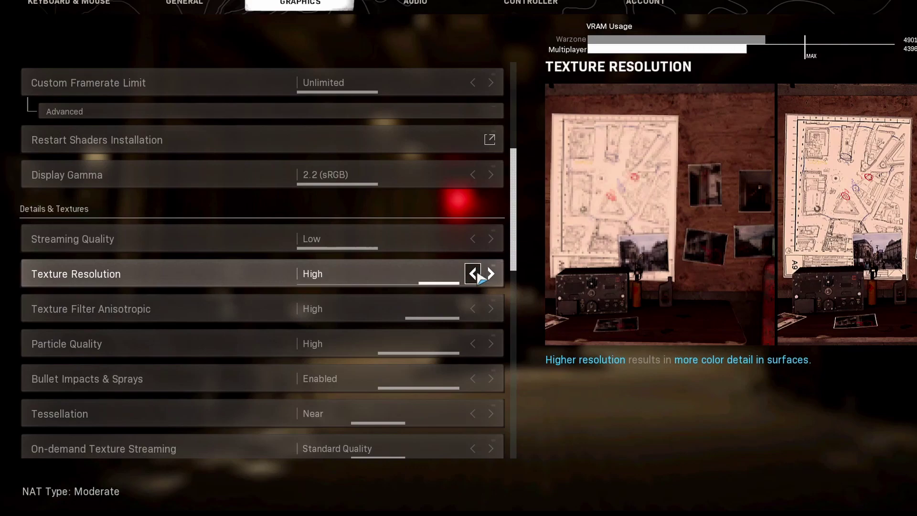
{"action": "left_click", "coordinate": [478, 274]}
{"action": "left_click", "coordinate": [478, 274]}
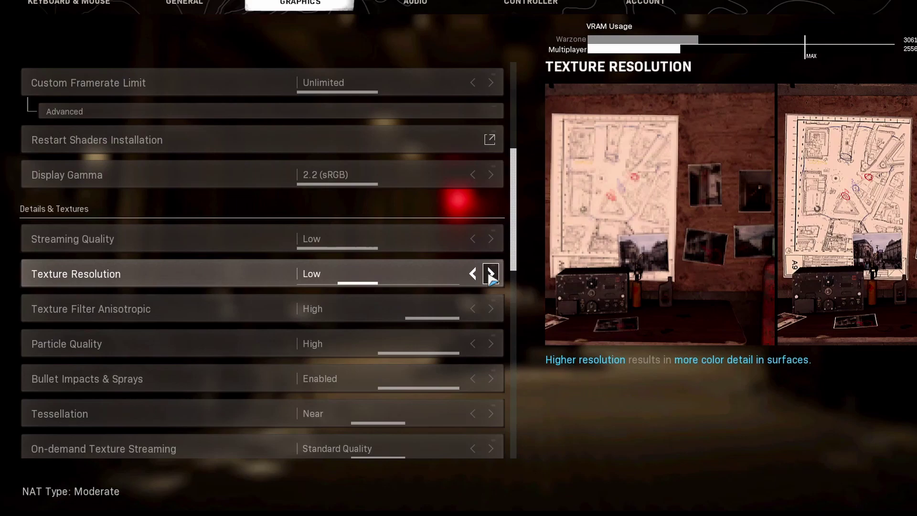
{"action": "left_click", "coordinate": [491, 274]}
{"action": "left_click", "coordinate": [473, 274]}
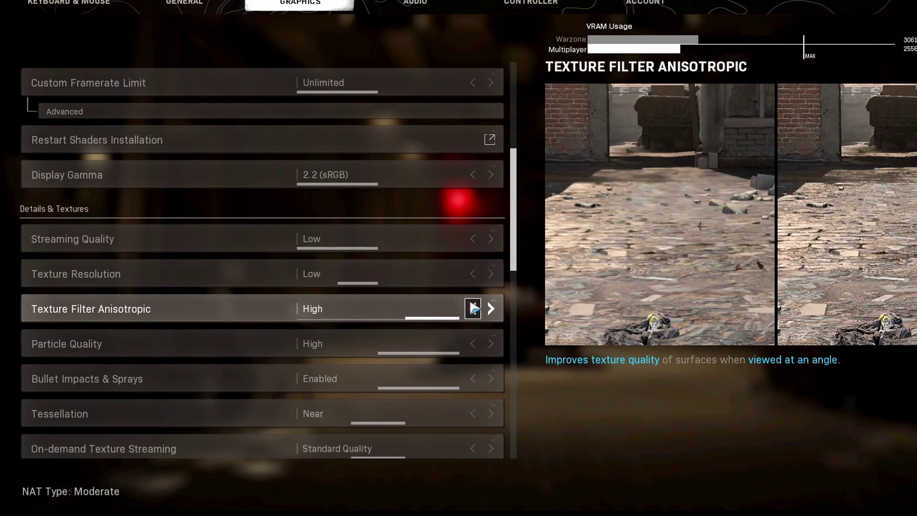
Step: Try Texture Filter Anisotropic and Particle Quality at Low, and return both to High
{"action": "left_click", "coordinate": [473, 308]}
{"action": "left_click", "coordinate": [473, 309]}
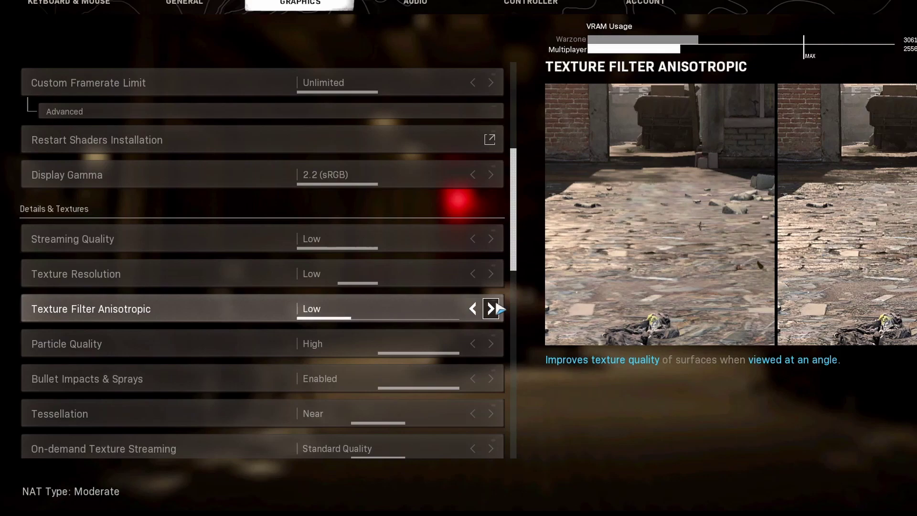
{"action": "left_click", "coordinate": [491, 308]}
{"action": "left_click", "coordinate": [491, 309]}
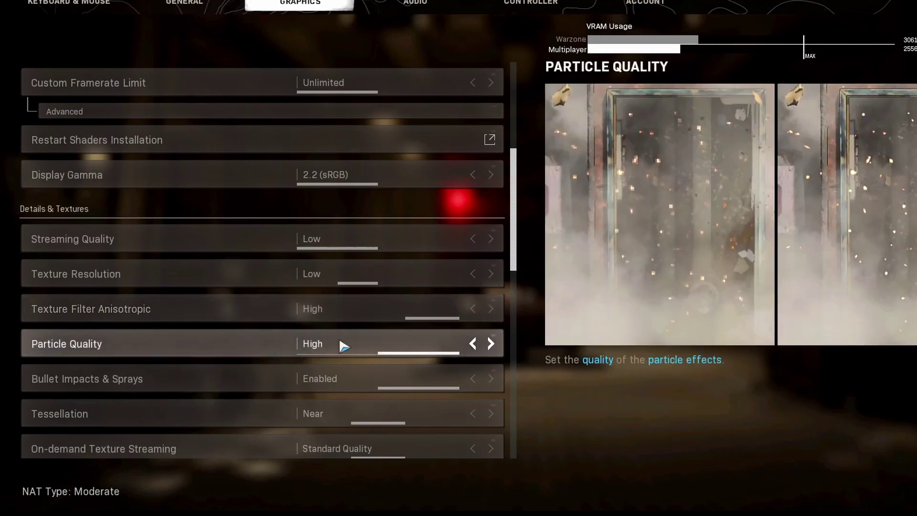
{"action": "left_click", "coordinate": [474, 348]}
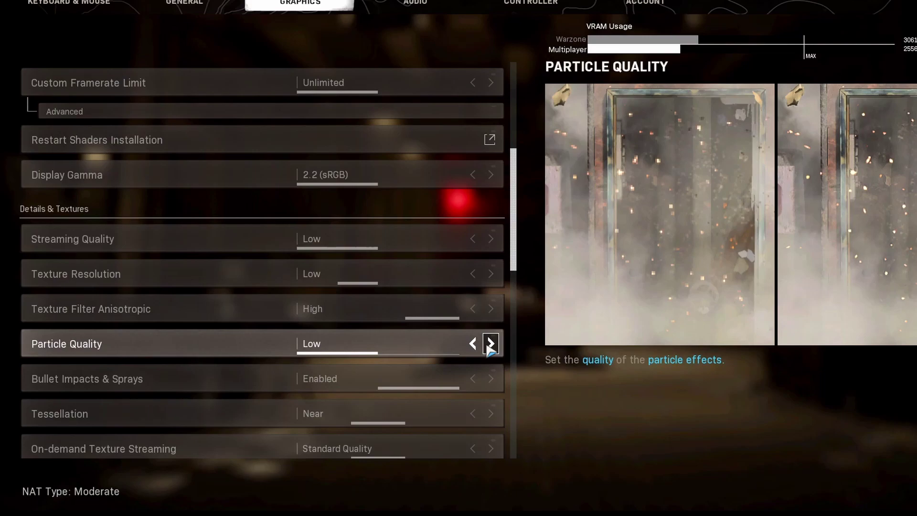
{"action": "left_click", "coordinate": [491, 343]}
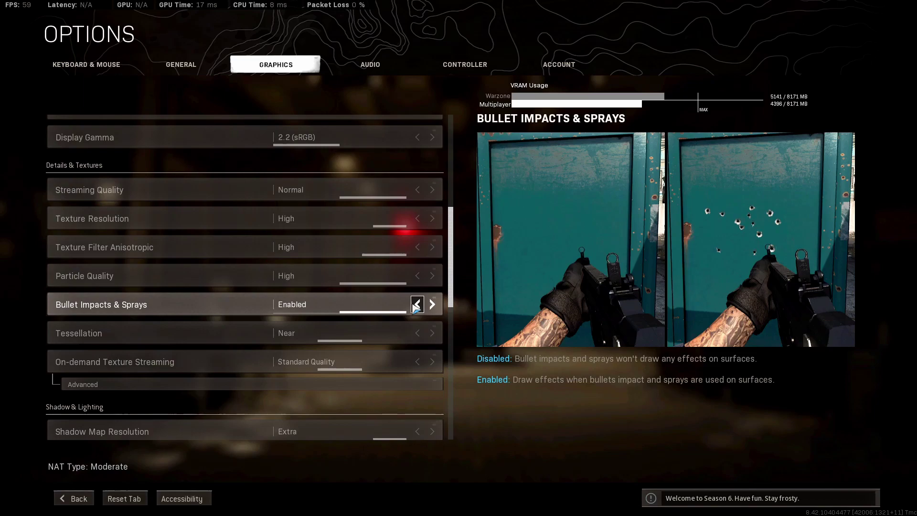
Step: Disable Bullet Impacts & Sprays, Tessellation and On-demand Texture Streaming
{"action": "left_click", "coordinate": [417, 304]}
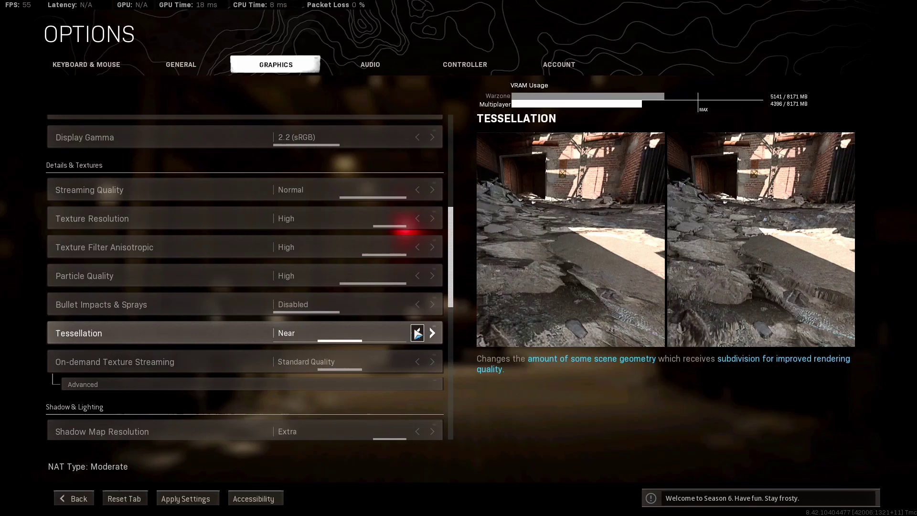
{"action": "left_click", "coordinate": [417, 333]}
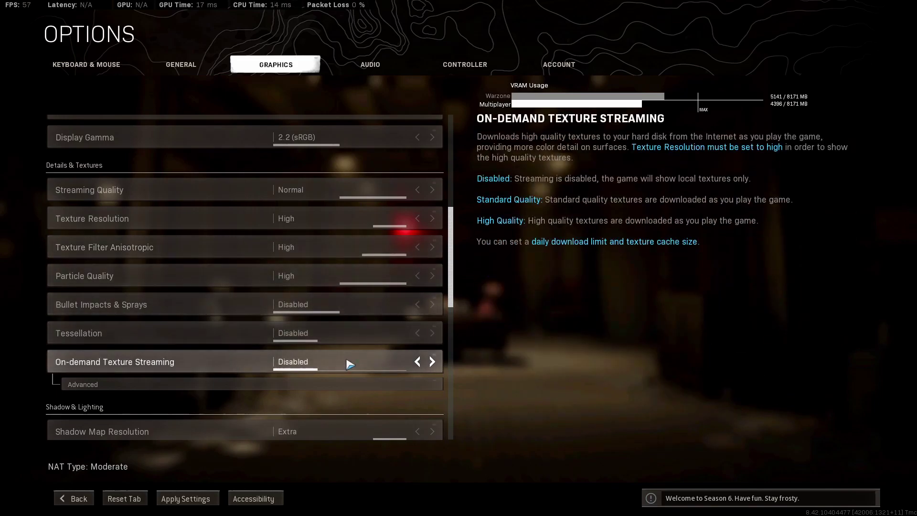
Step: Compare the Shadow Map Resolution levels from Low to Extra and set Shadow Map Resolution to High
{"action": "scroll", "coordinate": [344, 361], "scroll_direction": "down", "scroll_amount": 8}
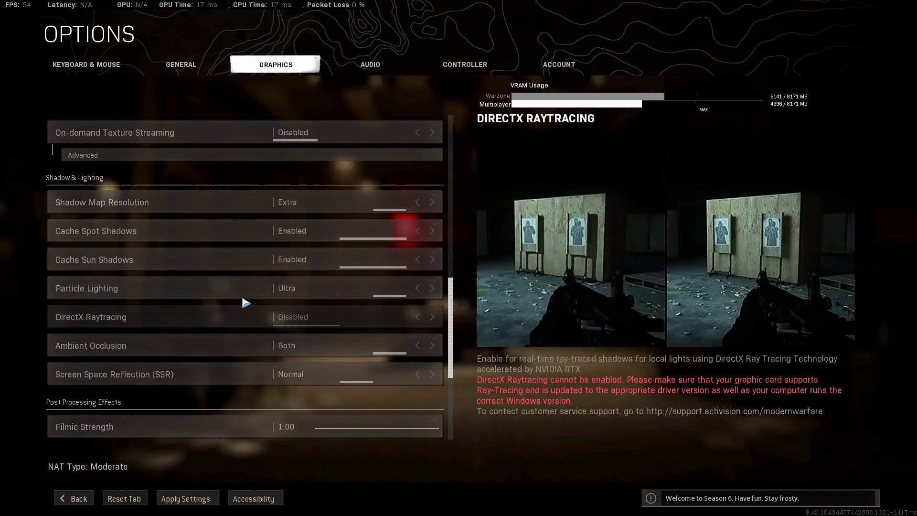
{"action": "left_click", "coordinate": [383, 213]}
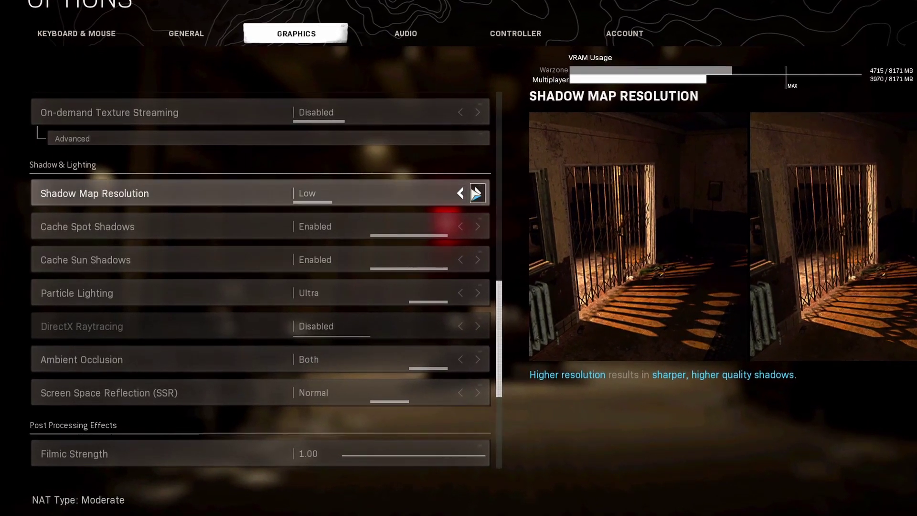
{"action": "left_click", "coordinate": [476, 192]}
{"action": "left_click", "coordinate": [476, 193]}
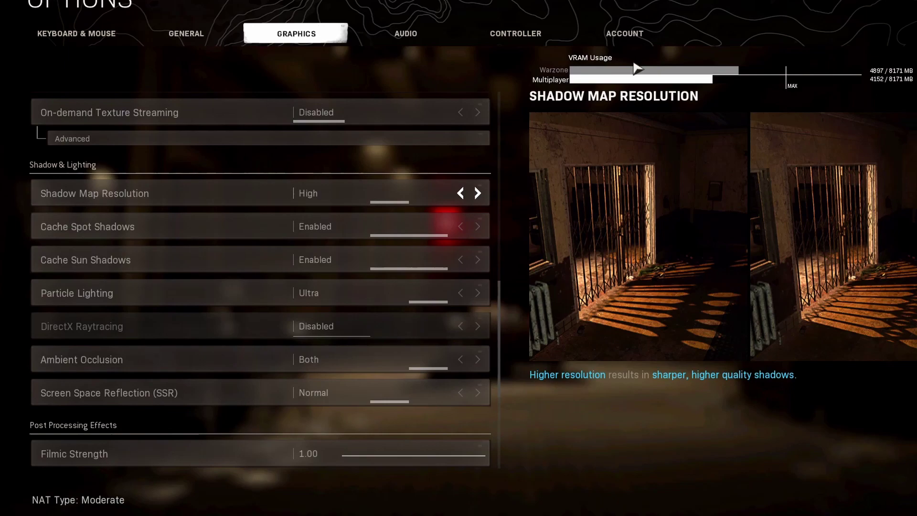
{"action": "left_click", "coordinate": [477, 193]}
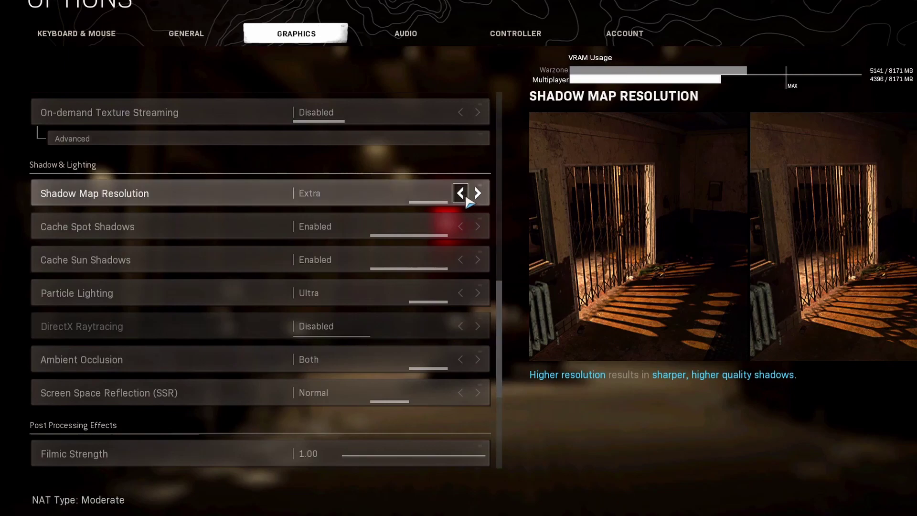
{"action": "left_click", "coordinate": [465, 199]}
{"action": "left_click", "coordinate": [465, 199]}
{"action": "left_click", "coordinate": [465, 199]}
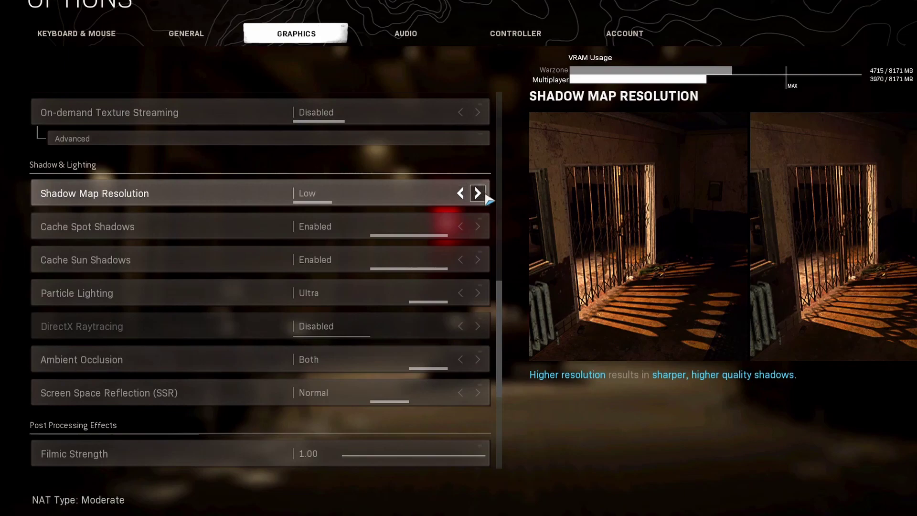
{"action": "left_click", "coordinate": [483, 196]}
{"action": "left_click", "coordinate": [487, 199]}
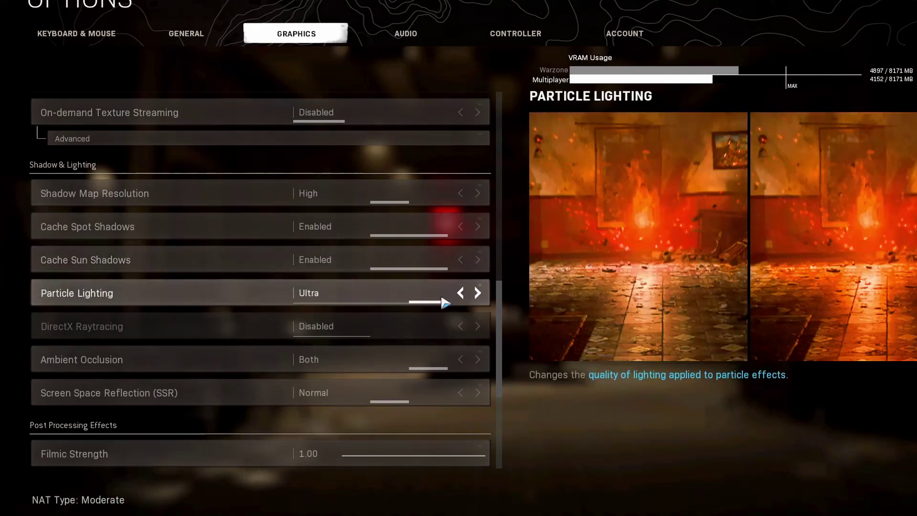
Step: Set Particle Lighting to Low in the shadow and lighting options
{"action": "left_click", "coordinate": [461, 294]}
{"action": "left_click", "coordinate": [460, 293]}
{"action": "left_click", "coordinate": [460, 294]}
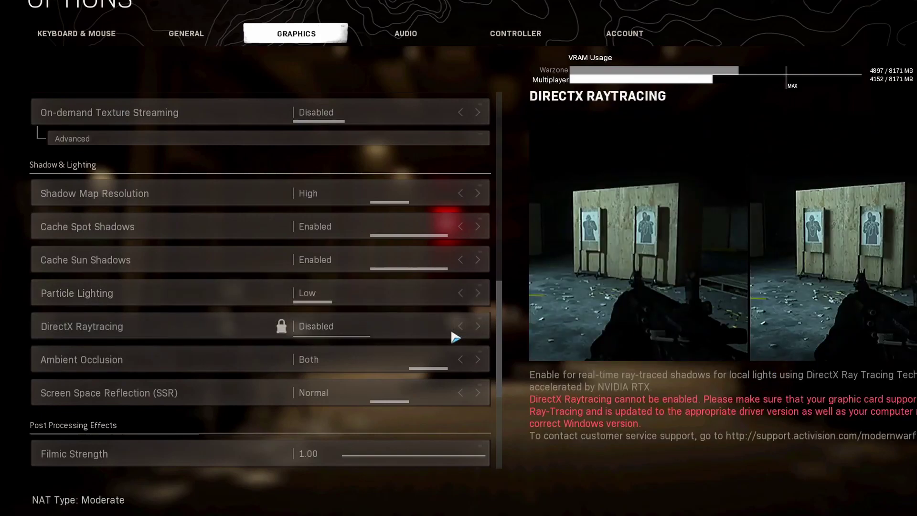
Step: Compare VRAM usage with Ambient Occlusion at Both and Disabled, then disable Ambient Occlusion and Screen Space Reflection (SSR)
{"action": "left_click", "coordinate": [460, 361]}
{"action": "left_click", "coordinate": [460, 360]}
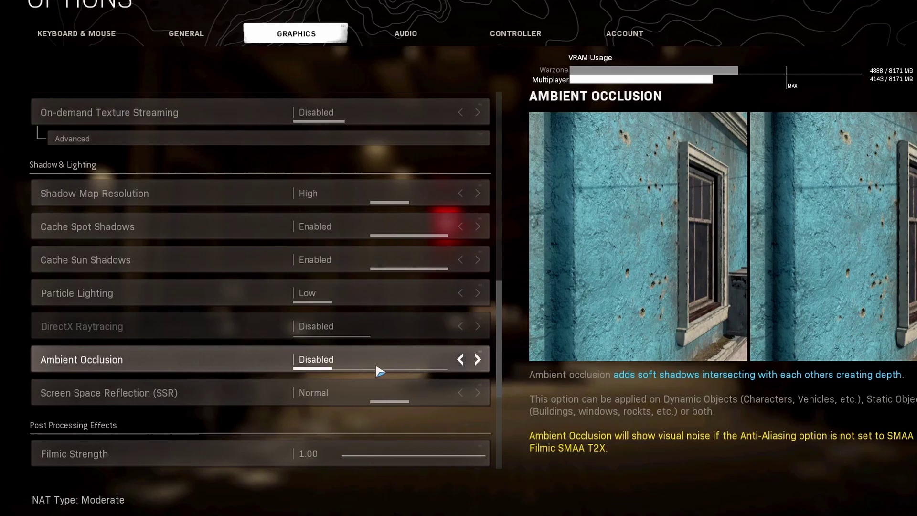
{"action": "left_click", "coordinate": [477, 360]}
{"action": "left_click", "coordinate": [478, 359]}
{"action": "left_click", "coordinate": [478, 360]}
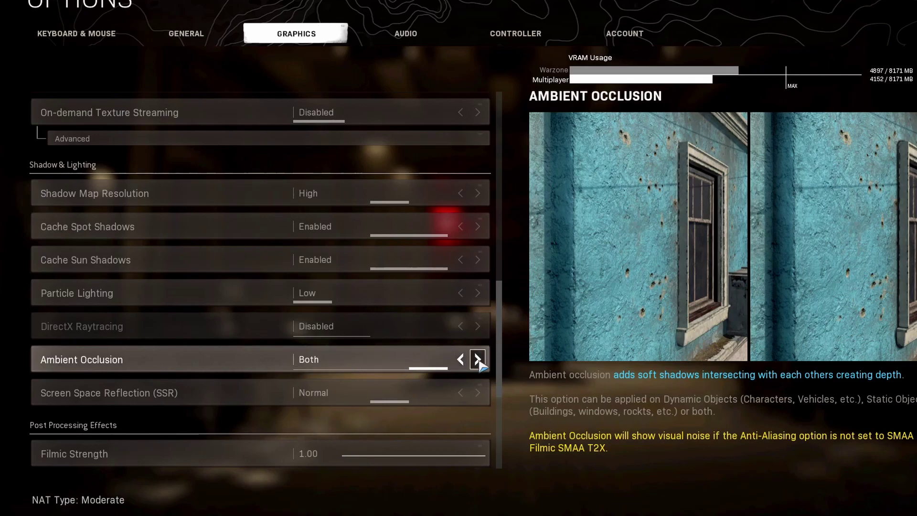
{"action": "left_click", "coordinate": [477, 360]}
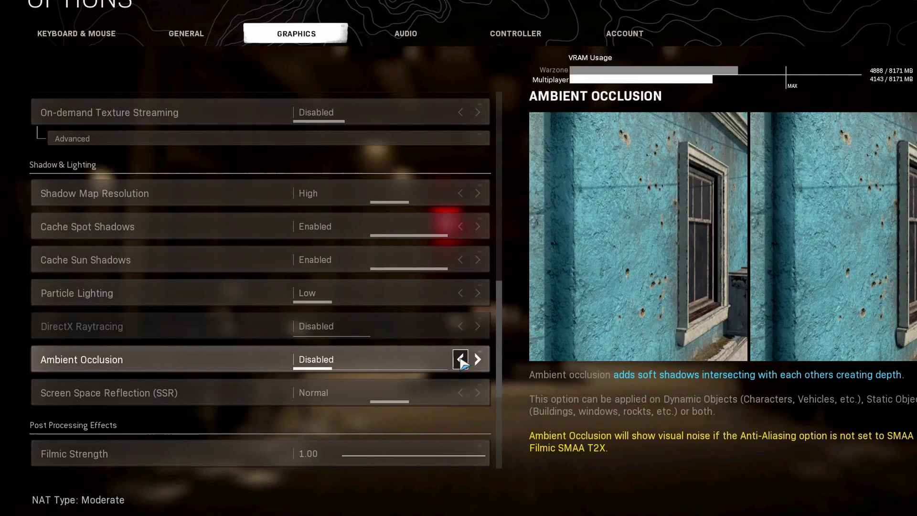
{"action": "left_click", "coordinate": [461, 393]}
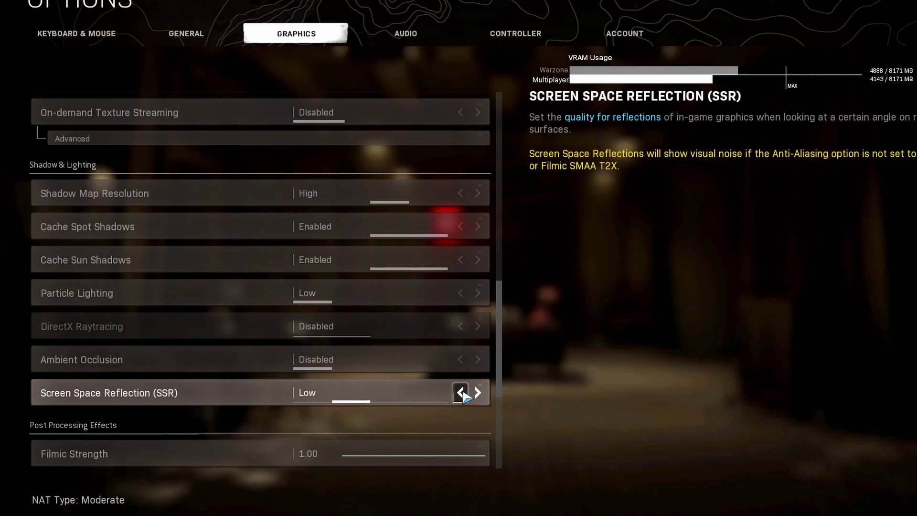
{"action": "left_click", "coordinate": [461, 393]}
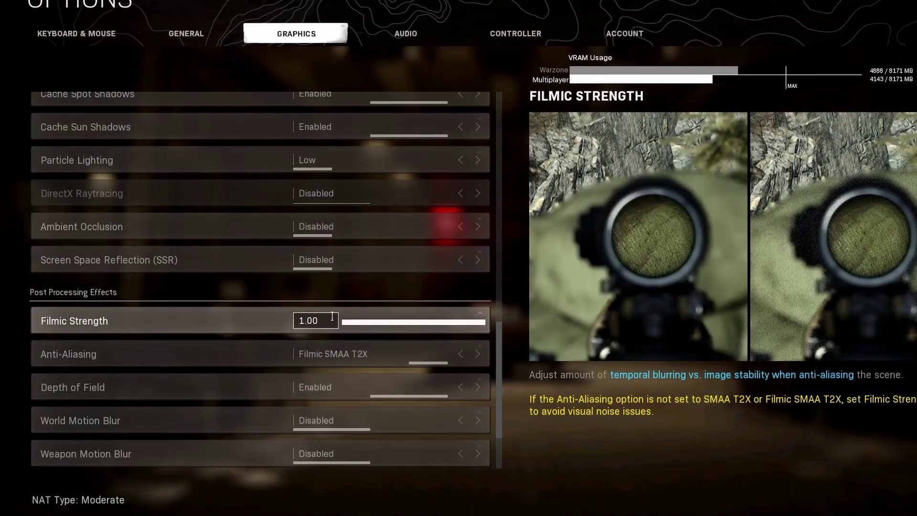
Step: Set Filmic Strength to 1.00, Anti-Aliasing to Off and Depth of Field to Disabled in the post-processing effects
{"action": "left_click", "coordinate": [399, 320]}
{"action": "left_click_drag", "start_coordinate": [401, 324], "coordinate": [514, 315]}
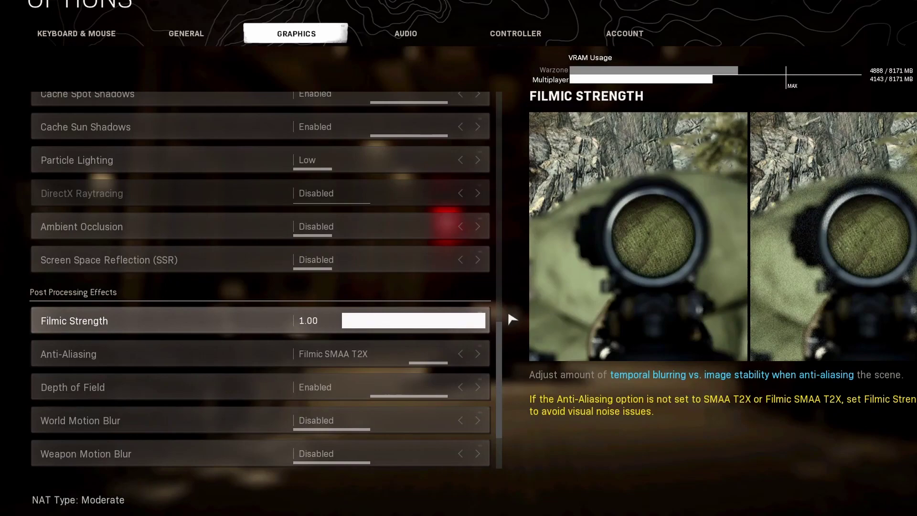
{"action": "scroll", "coordinate": [454, 321], "scroll_direction": "down", "scroll_amount": 1}
{"action": "left_click", "coordinate": [459, 328]}
{"action": "left_click", "coordinate": [460, 327]}
{"action": "left_click", "coordinate": [459, 327]}
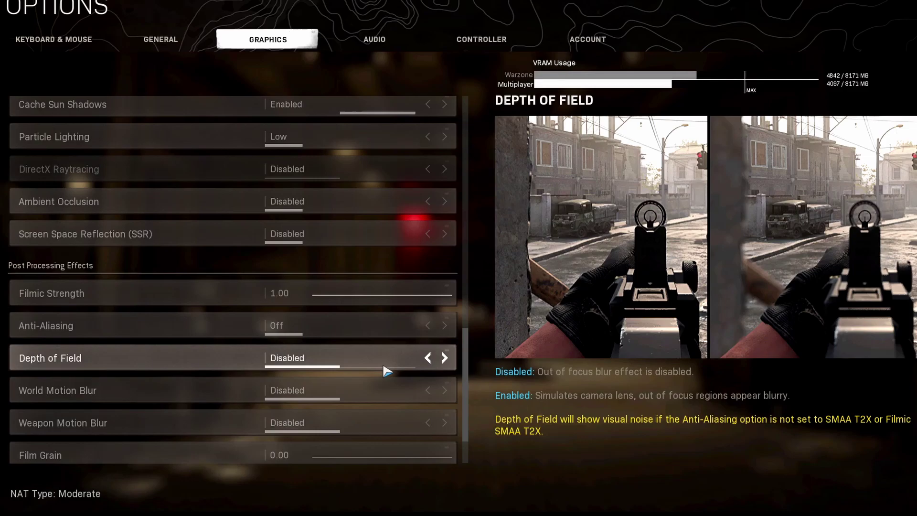
{"action": "scroll", "coordinate": [387, 371], "scroll_direction": "down", "scroll_amount": 1}
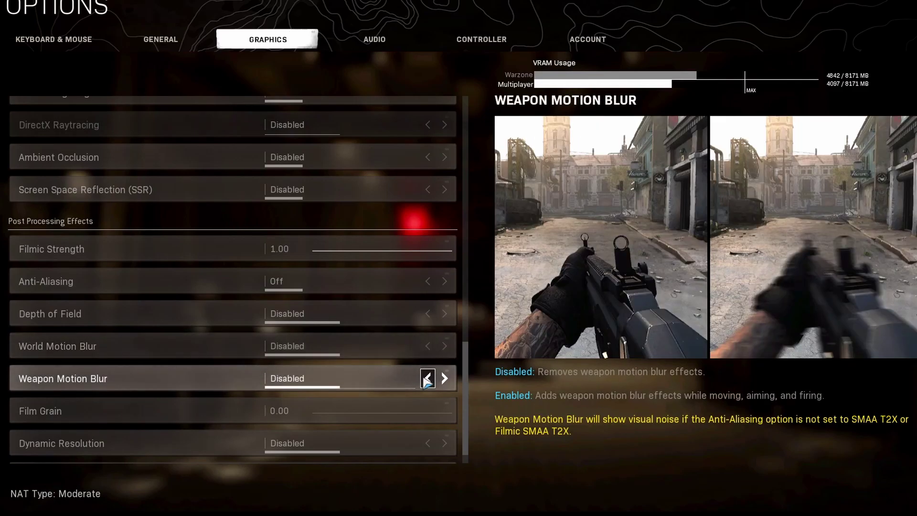
{"action": "scroll", "coordinate": [388, 382], "scroll_direction": "down", "scroll_amount": 1}
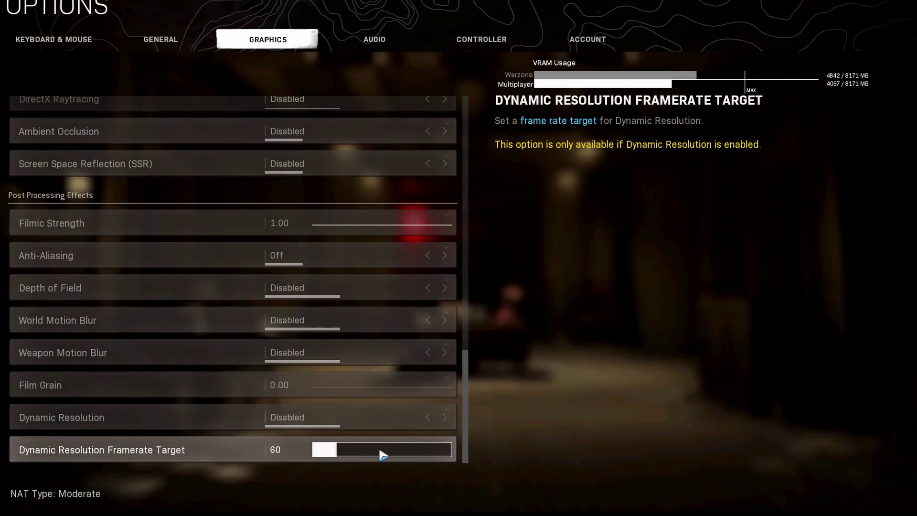
Step: Look through the available Audio Mix presets in the audio options and keep Boost Low
{"action": "key", "text": "e"}
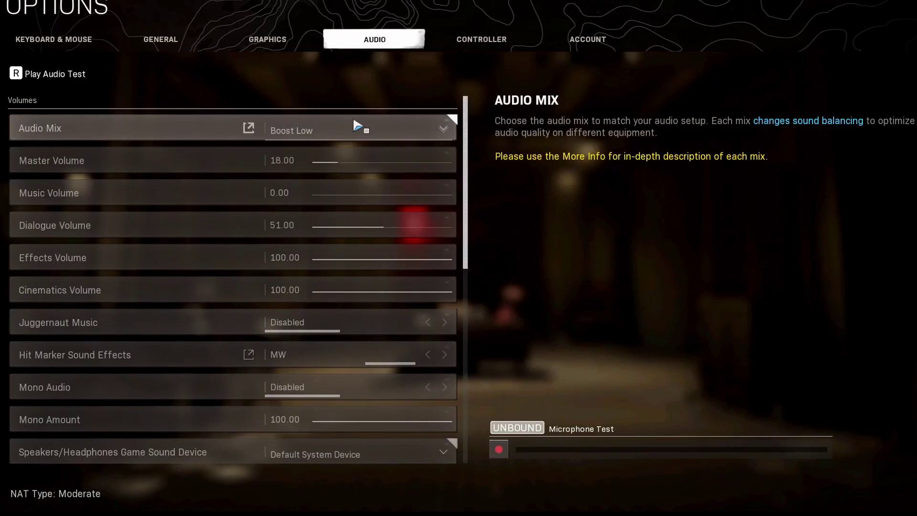
{"action": "left_click", "coordinate": [358, 128]}
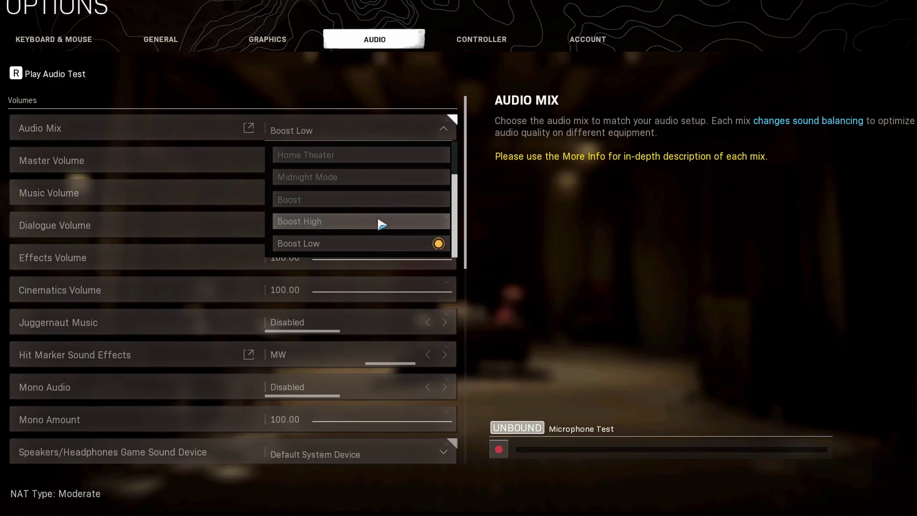
{"action": "scroll", "coordinate": [380, 224], "scroll_direction": "up", "scroll_amount": 2}
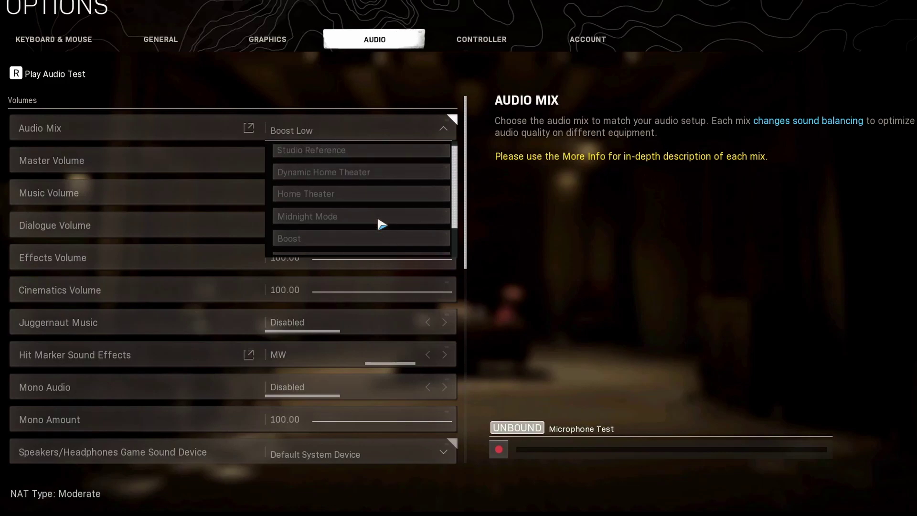
{"action": "scroll", "coordinate": [383, 220], "scroll_direction": "down", "scroll_amount": 2}
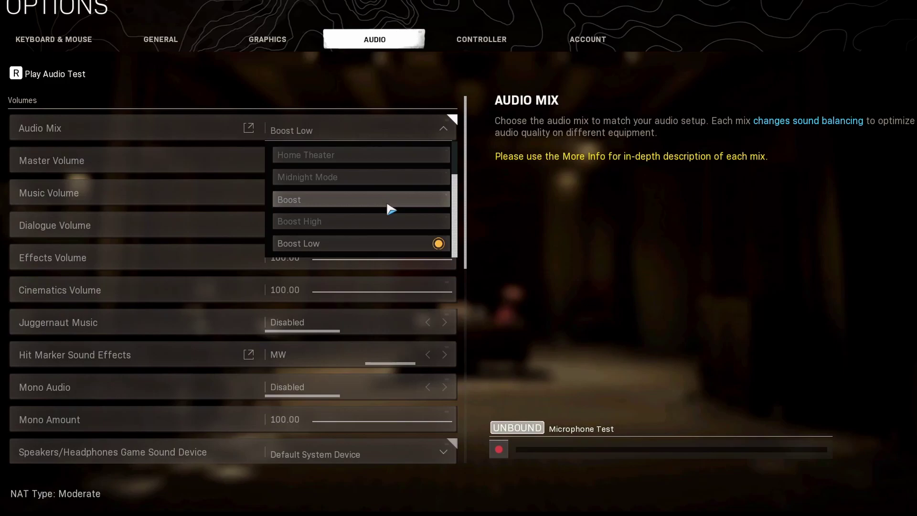
{"action": "left_click", "coordinate": [392, 131]}
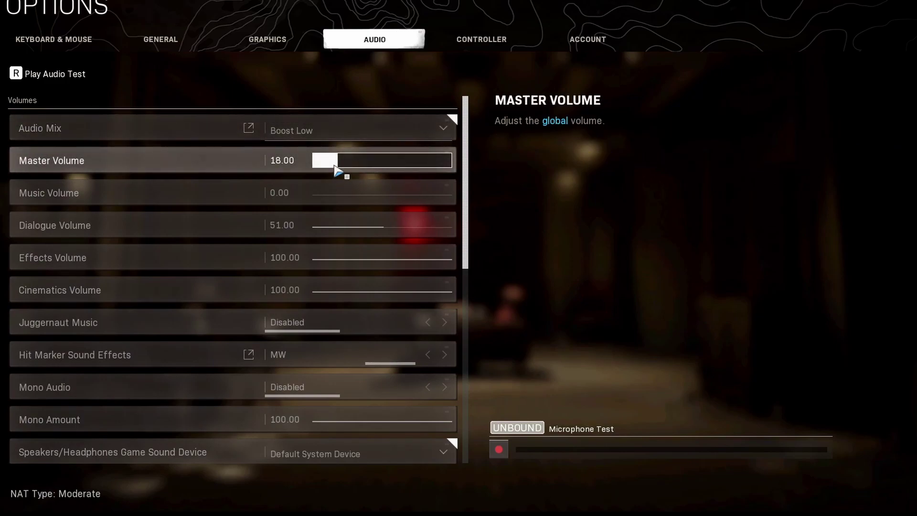
Step: Return to the graphics options and review the display settings
{"action": "left_click", "coordinate": [268, 39]}
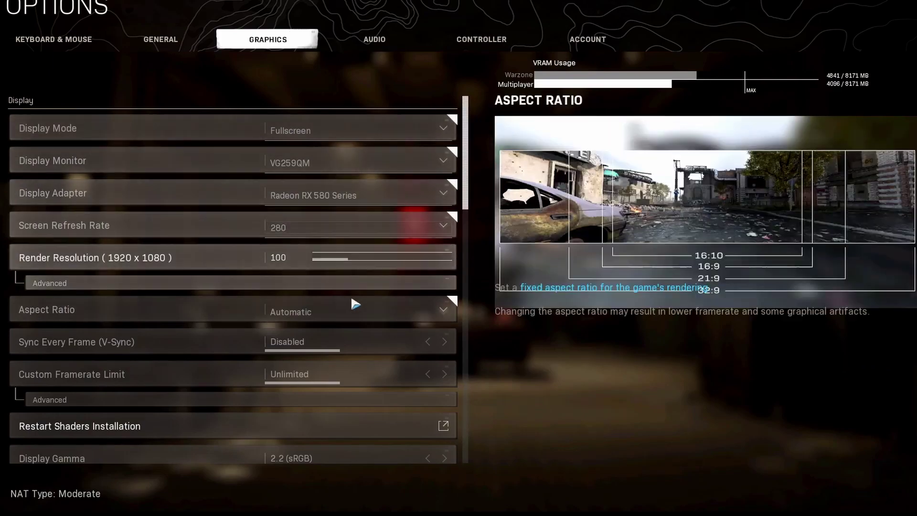
{"action": "scroll", "coordinate": [272, 248], "scroll_direction": "down", "scroll_amount": 3}
{"action": "scroll", "coordinate": [277, 251], "scroll_direction": "up", "scroll_amount": 3}
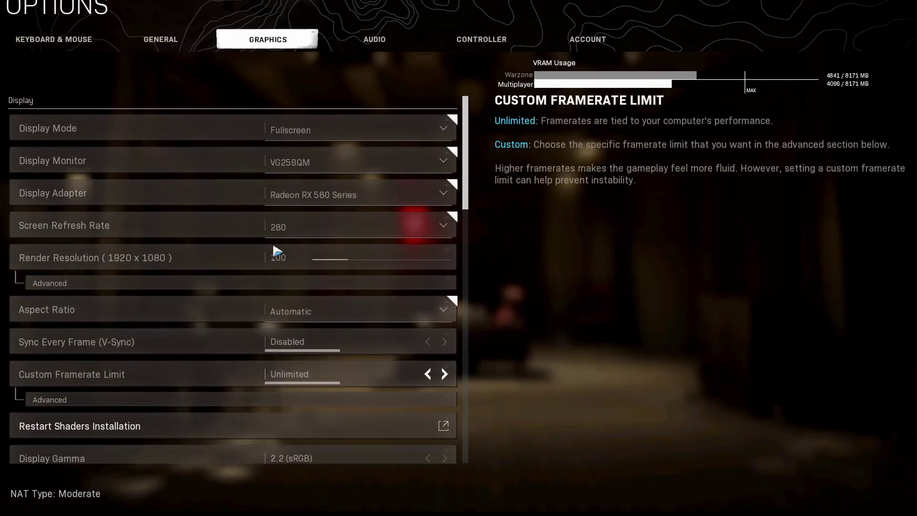